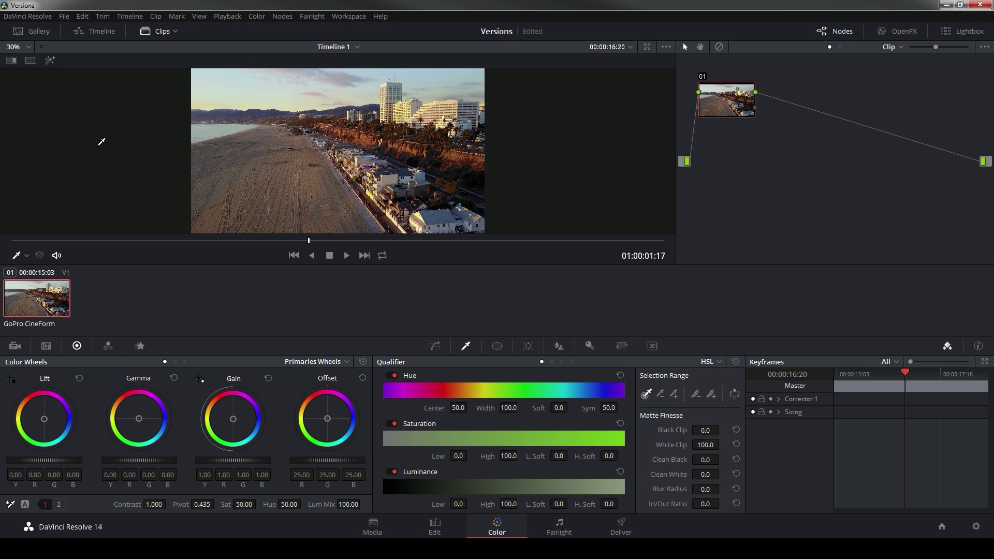
- Play the clip, then add a second serial node carrying the GC_Griffin_709 3D LUT
{"action": "scroll", "coordinate": [102, 142], "scroll_direction": "down", "scroll_amount": 1}
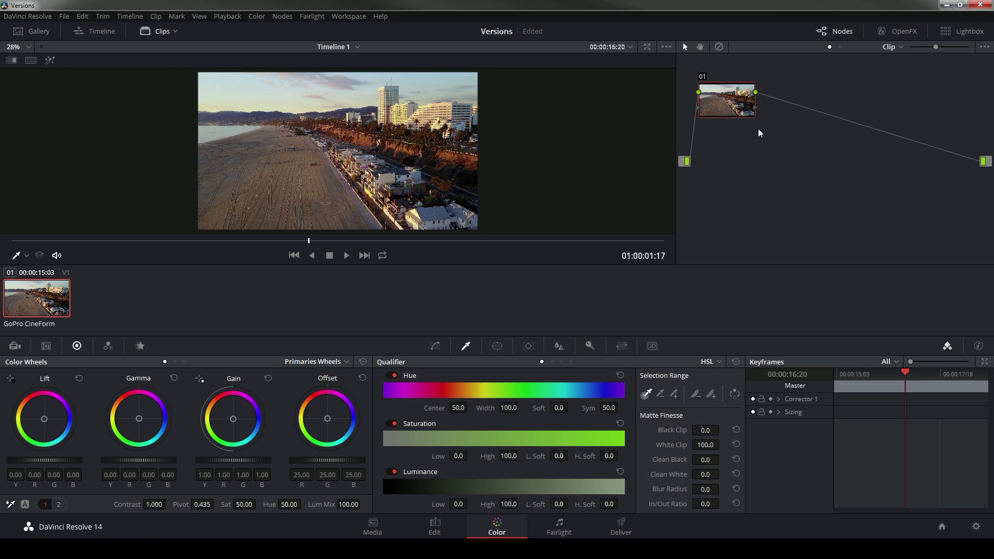
{"action": "key", "text": "space"}
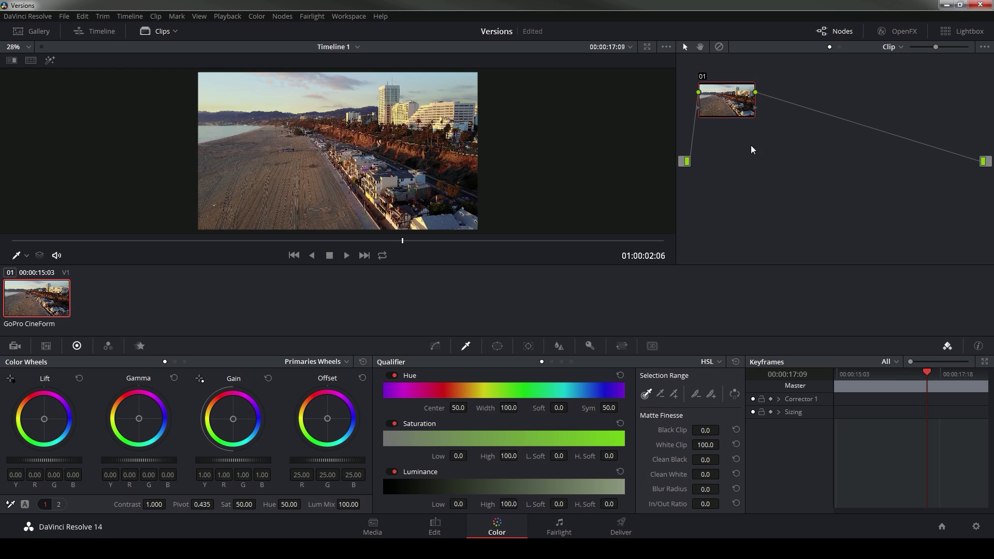
{"action": "key", "text": "alt+s"}
{"action": "right_click", "coordinate": [803, 106]}
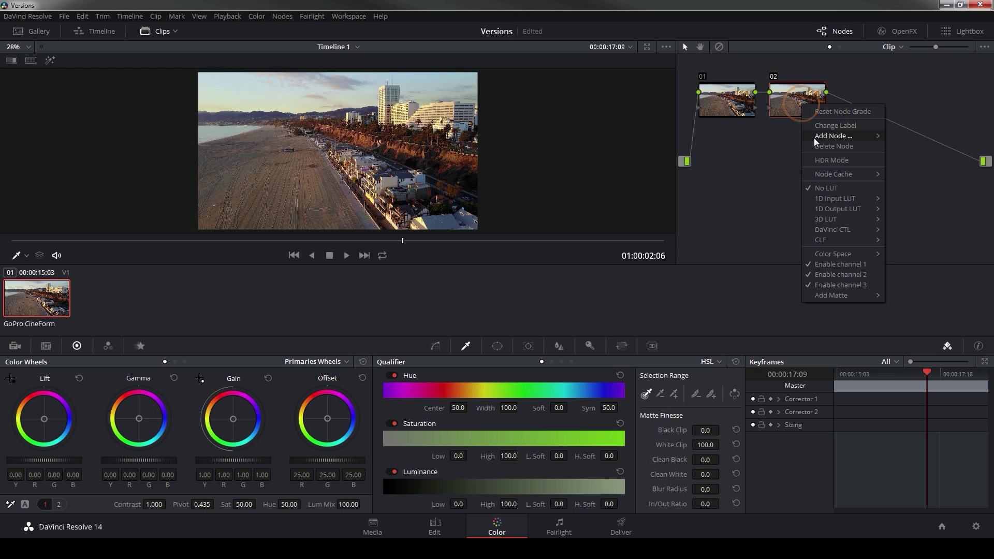
{"action": "mouse_move", "coordinate": [854, 217]}
{"action": "mouse_move", "coordinate": [752, 280]}
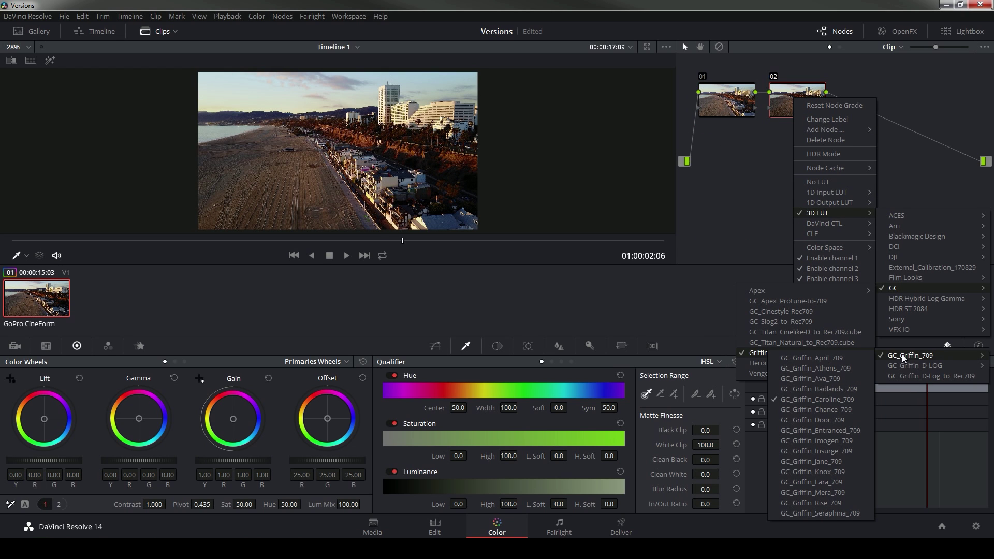
{"action": "mouse_move", "coordinate": [852, 350]}
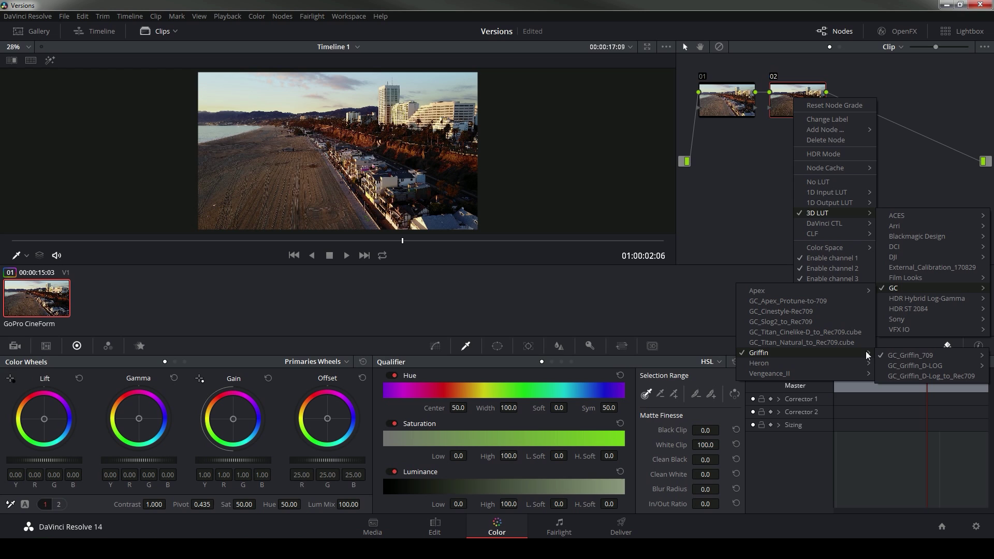
{"action": "mouse_move", "coordinate": [899, 354]}
{"action": "left_click", "coordinate": [733, 155]}
- Raise node 01's Lift master wheel to 0.03 and scrub to a later frame
{"action": "left_click", "coordinate": [728, 95]}
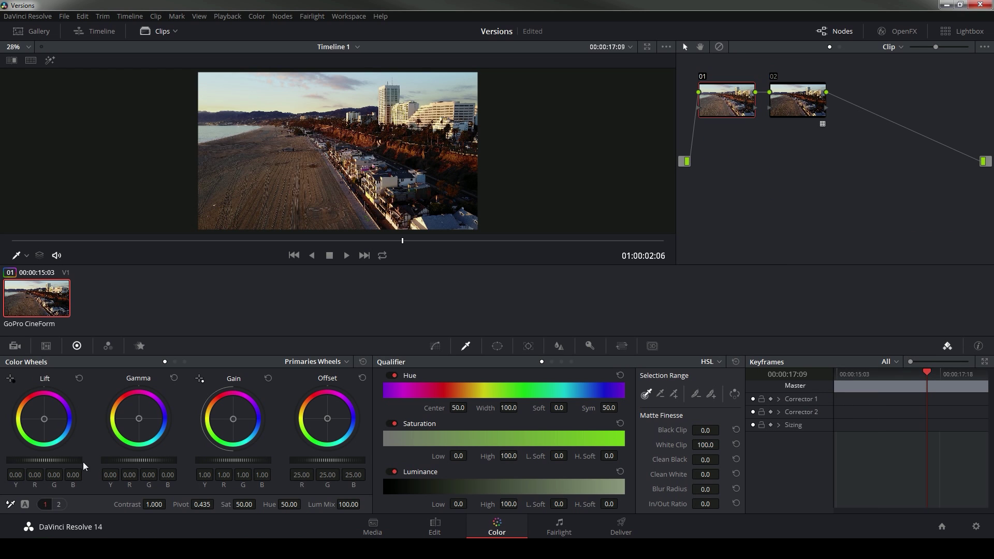
{"action": "left_click_drag", "start_coordinate": [71, 462], "coordinate": [109, 459]}
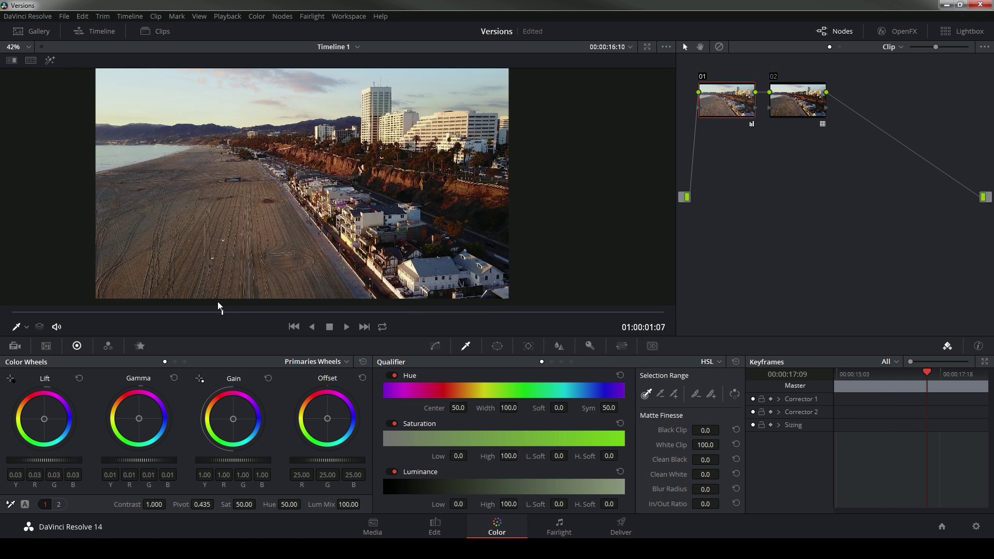
{"action": "left_click_drag", "start_coordinate": [218, 307], "coordinate": [453, 312]}
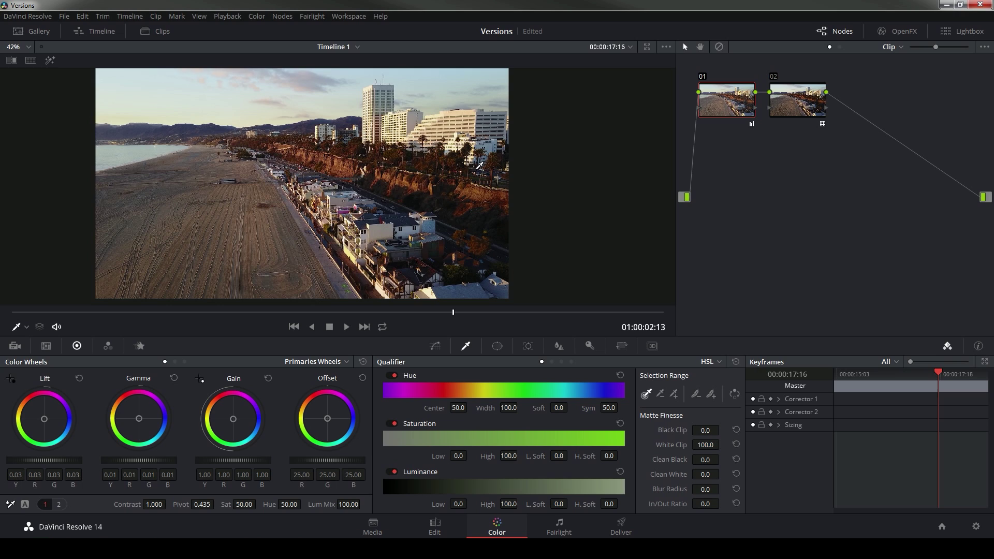
- Show the clips strip and save the current two-node grade as local Version 2
{"action": "left_click", "coordinate": [155, 31]}
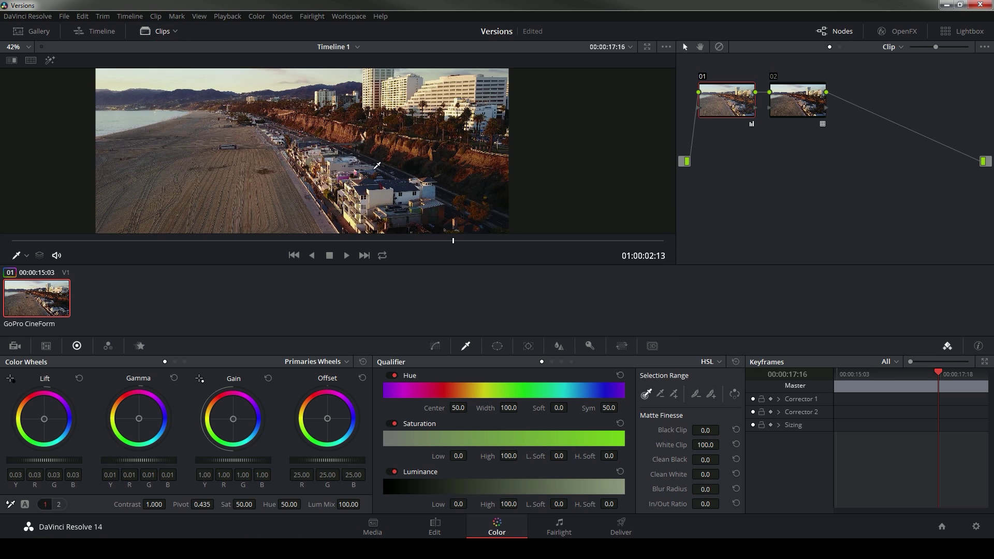
{"action": "right_click", "coordinate": [38, 288]}
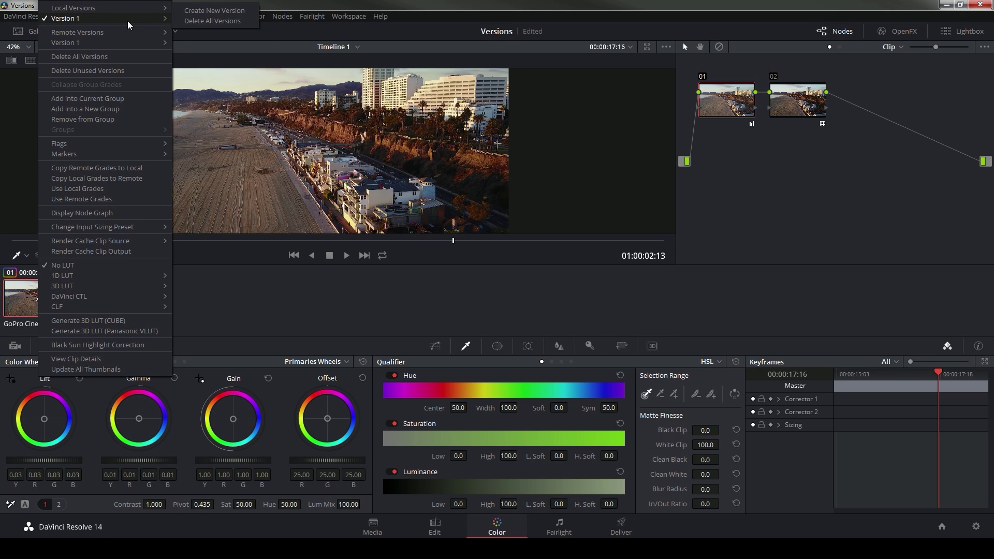
{"action": "mouse_move", "coordinate": [113, 6]}
{"action": "left_click", "coordinate": [189, 10]}
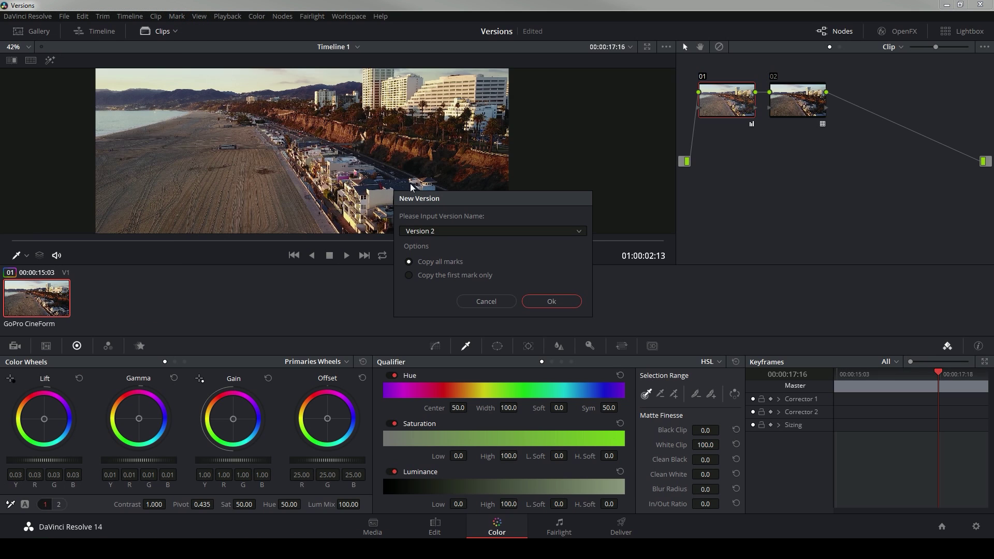
{"action": "left_click", "coordinate": [545, 300]}
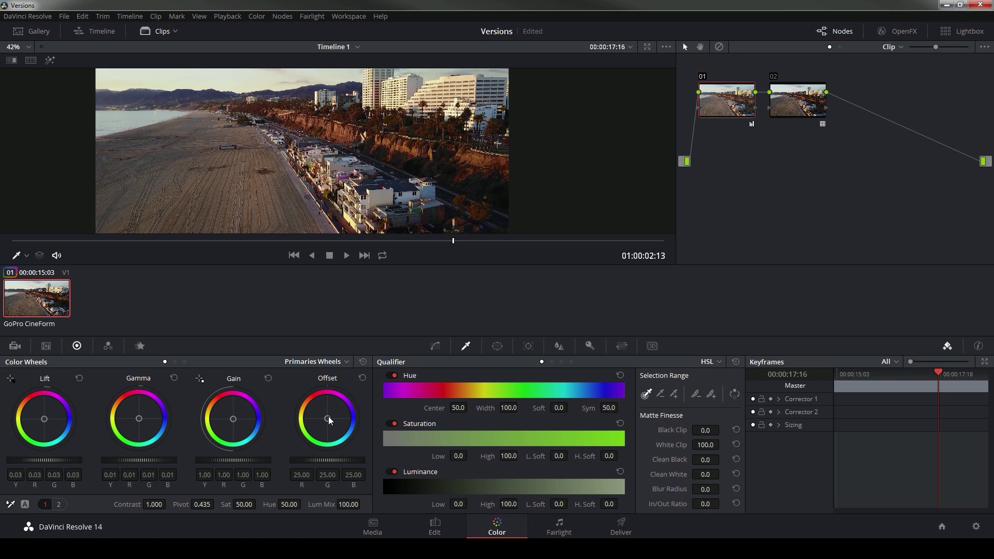
- Push Offset toward purple (63.71, 4.61, 112.67) and load Version 2
{"action": "left_click_drag", "start_coordinate": [328, 420], "coordinate": [354, 405]}
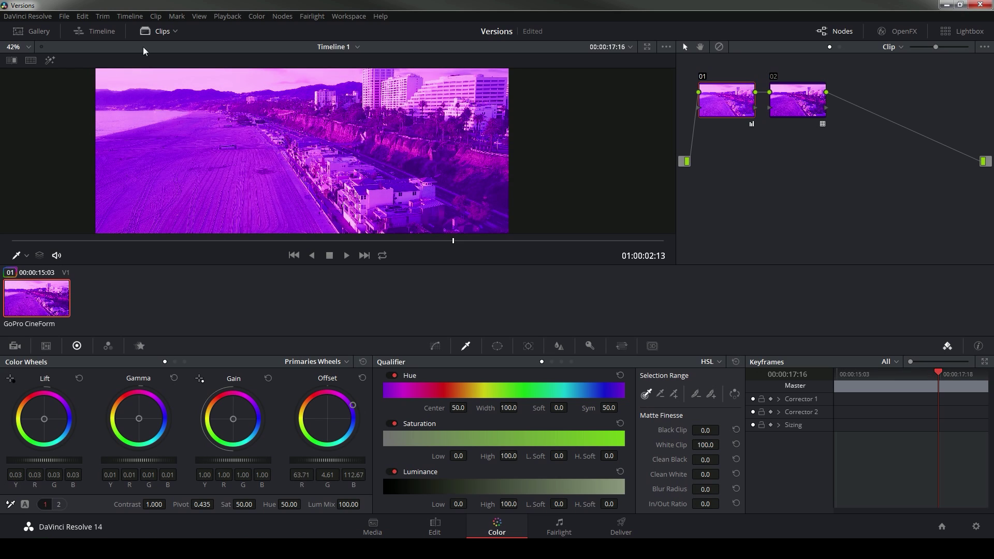
{"action": "scroll", "coordinate": [295, 150], "scroll_direction": "down", "scroll_amount": 1}
{"action": "right_click", "coordinate": [48, 289]}
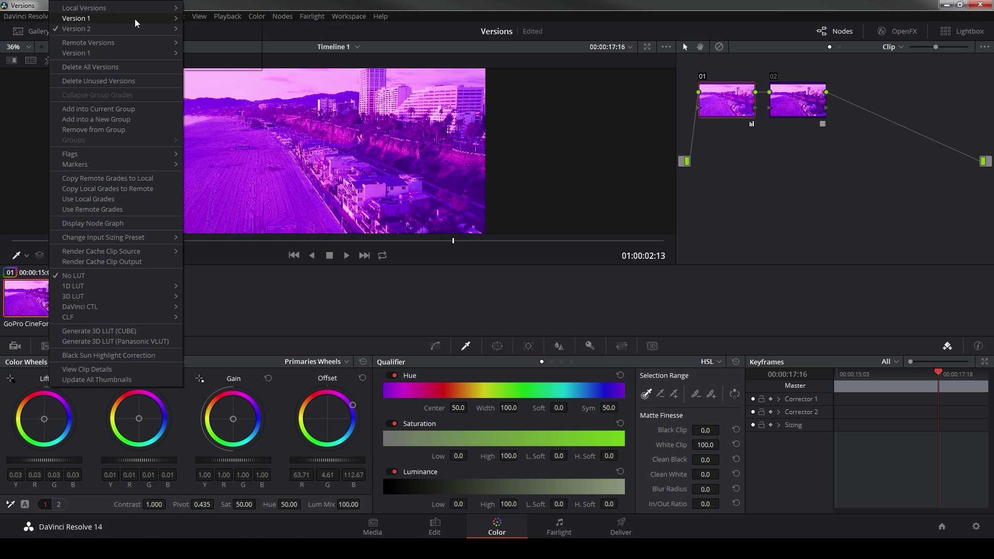
{"action": "mouse_move", "coordinate": [137, 22]}
{"action": "left_click", "coordinate": [203, 20]}
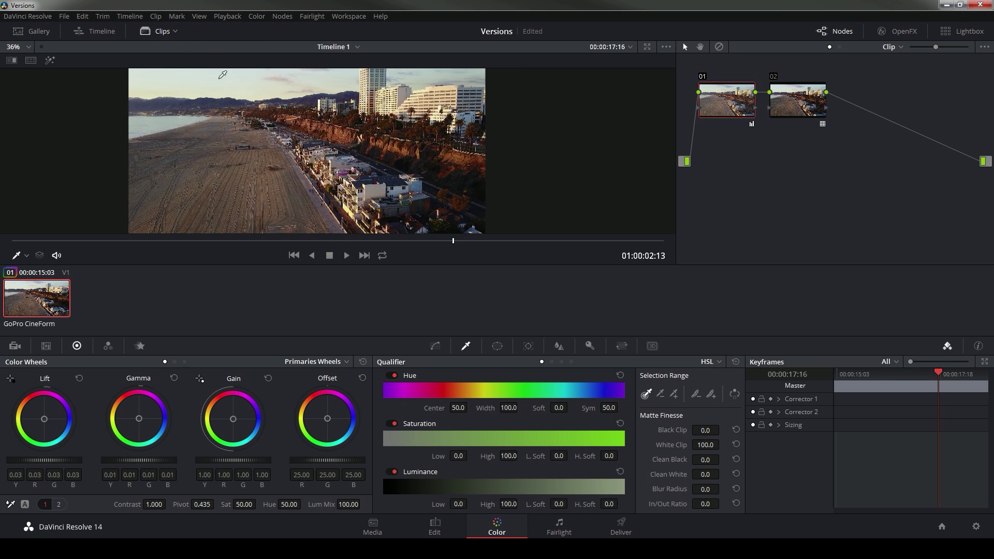
- Load Version 1 again to compare against the purple grade
{"action": "right_click", "coordinate": [41, 295]}
{"action": "mouse_move", "coordinate": [103, 19]}
{"action": "left_click", "coordinate": [196, 30]}
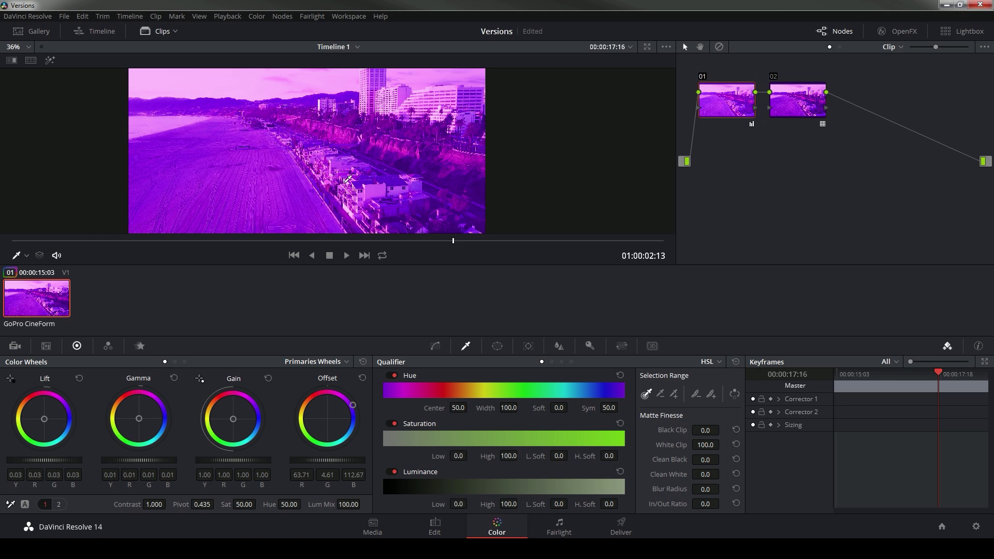
- Undo the purple Offset back to 25.00, warm Gamma slightly, and bring up the version options
{"action": "key", "text": "ctrl+z"}
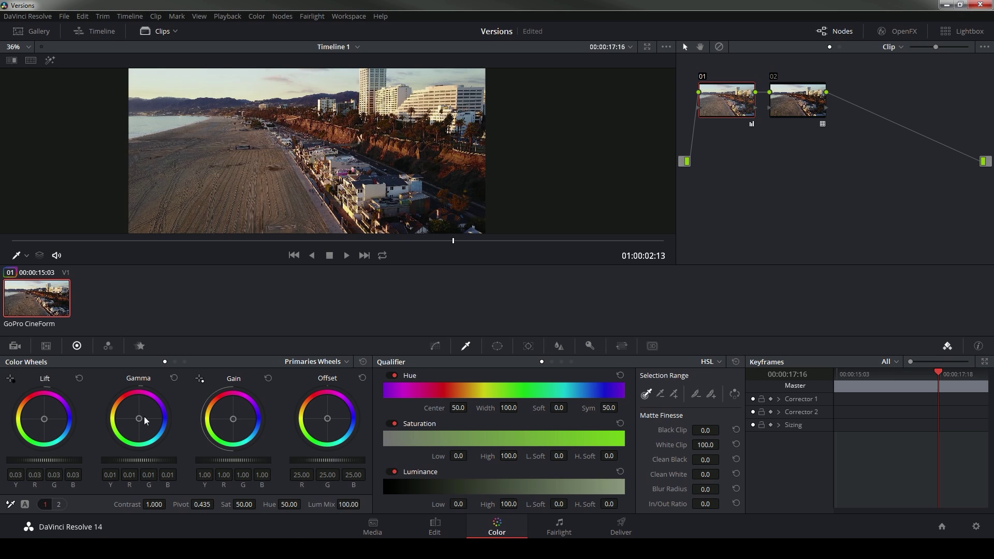
{"action": "left_click_drag", "start_coordinate": [138, 418], "coordinate": [135, 416]}
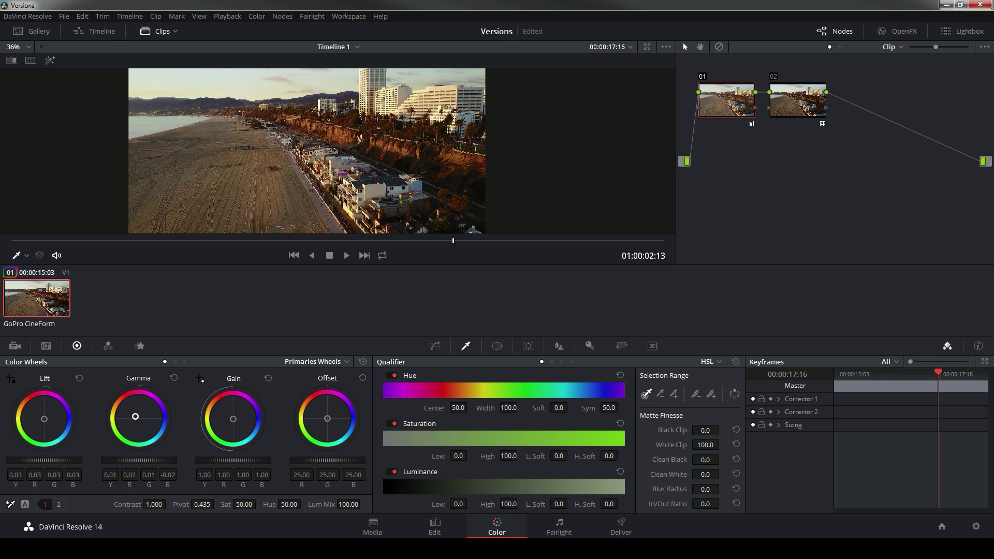
{"action": "left_click", "coordinate": [159, 31]}
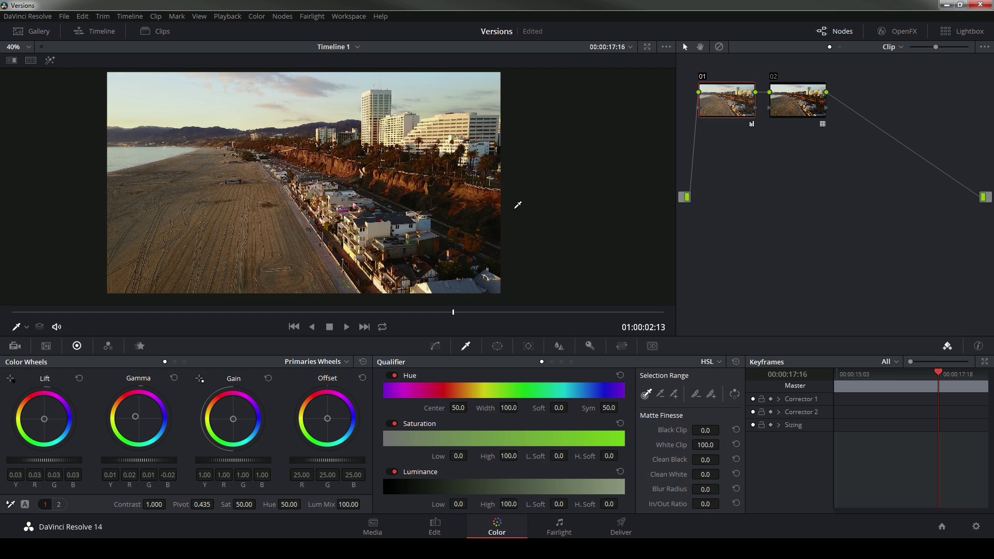
{"action": "right_click", "coordinate": [50, 285]}
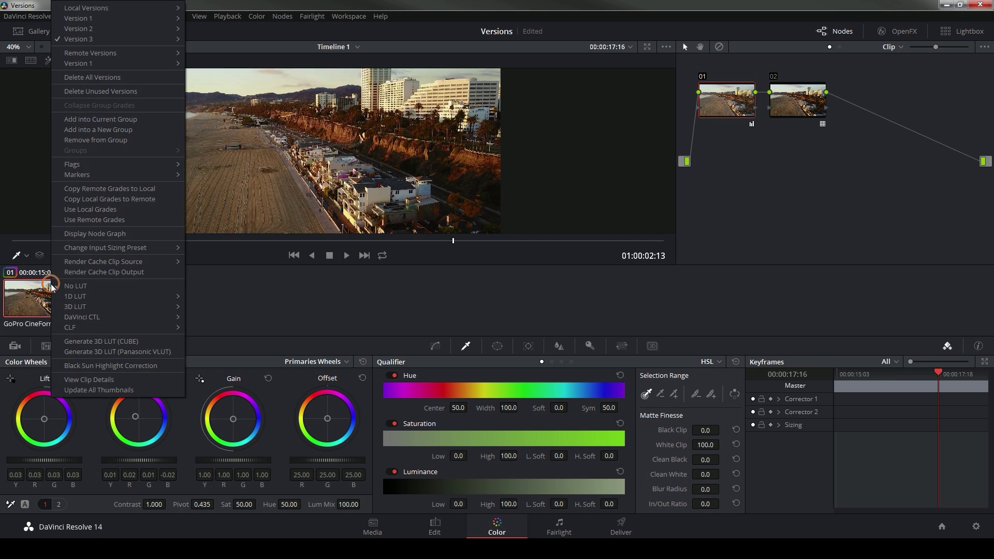
{"action": "mouse_move", "coordinate": [137, 39]}
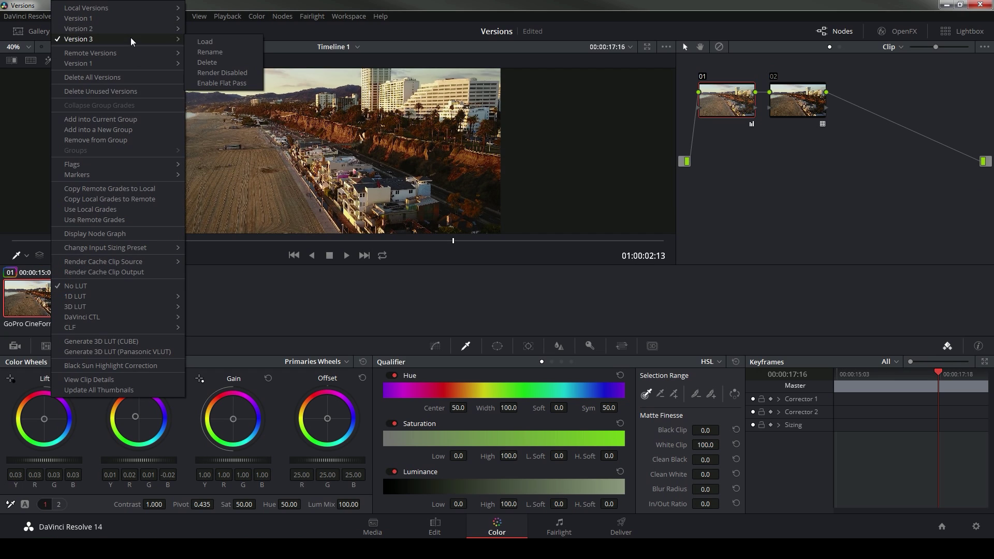
- Apply an HDR Hybrid Log-Gamma 3D LUT to node 02 for a cooler, teal-tinted look
{"action": "left_click", "coordinate": [131, 37]}
{"action": "right_click", "coordinate": [789, 102]}
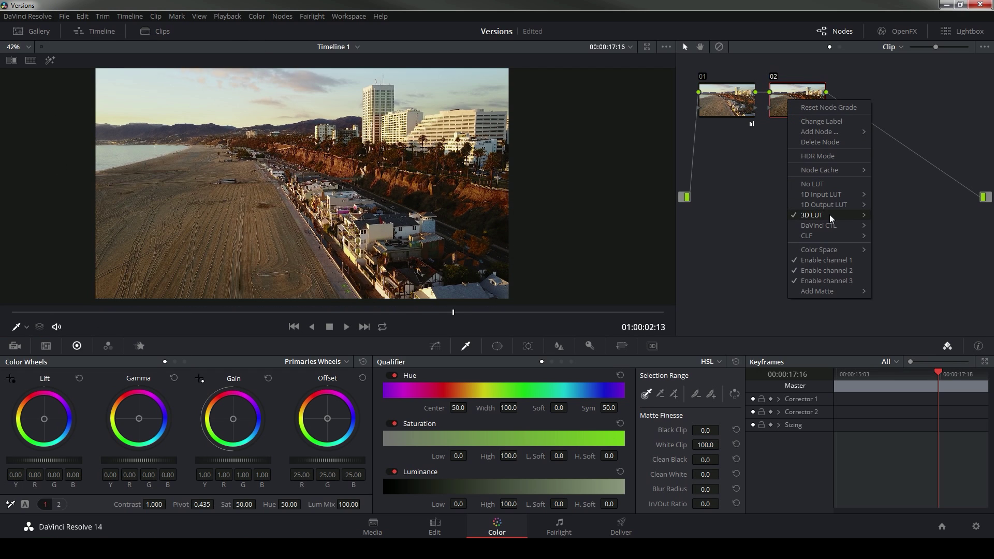
{"action": "mouse_move", "coordinate": [829, 214]}
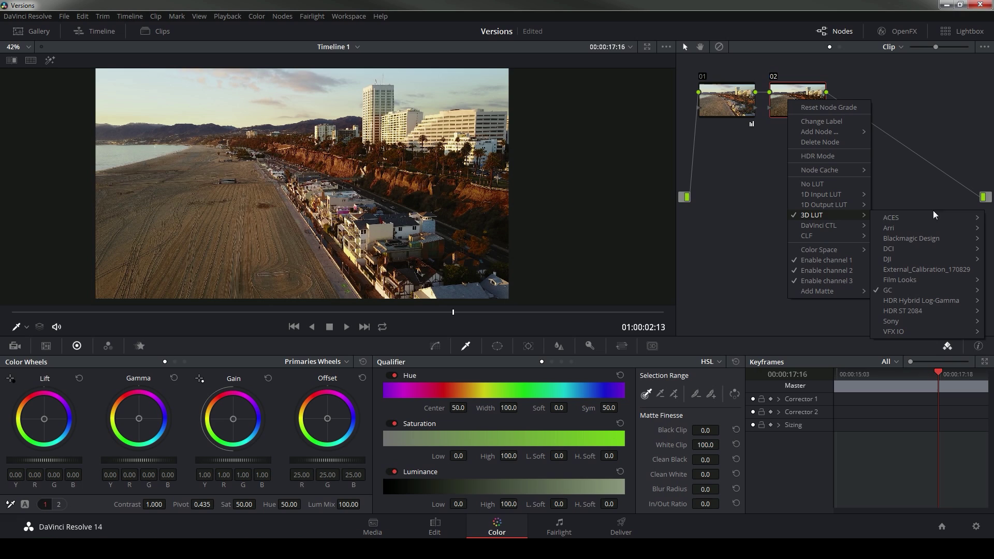
{"action": "mouse_move", "coordinate": [917, 296]}
{"action": "left_click", "coordinate": [827, 355]}
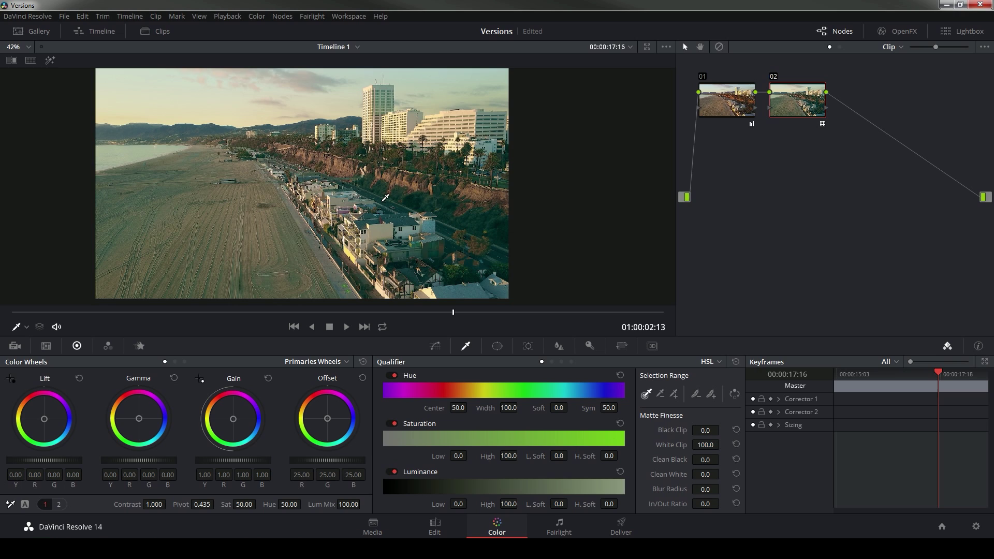
- Save a new version, add an S-curve lowering shadows and raising highlights, then loop-play
{"action": "key", "text": "ctrl+y"}
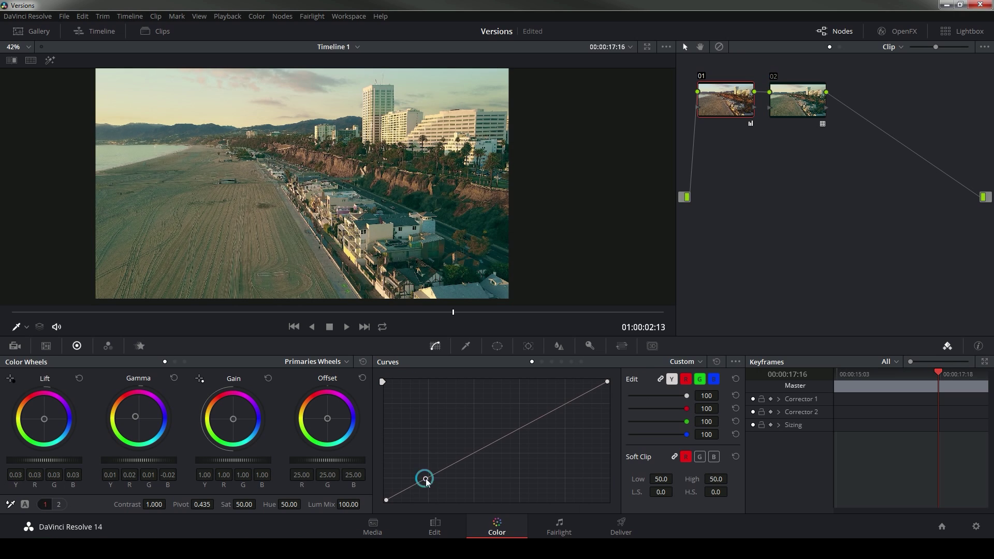
{"action": "left_click_drag", "start_coordinate": [424, 473], "coordinate": [429, 480]}
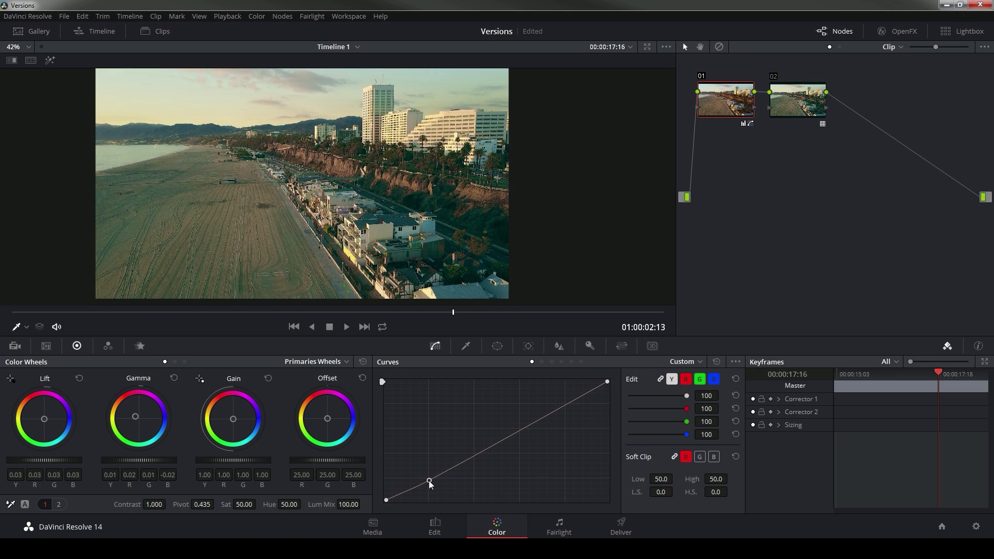
{"action": "left_click_drag", "start_coordinate": [541, 418], "coordinate": [542, 413]}
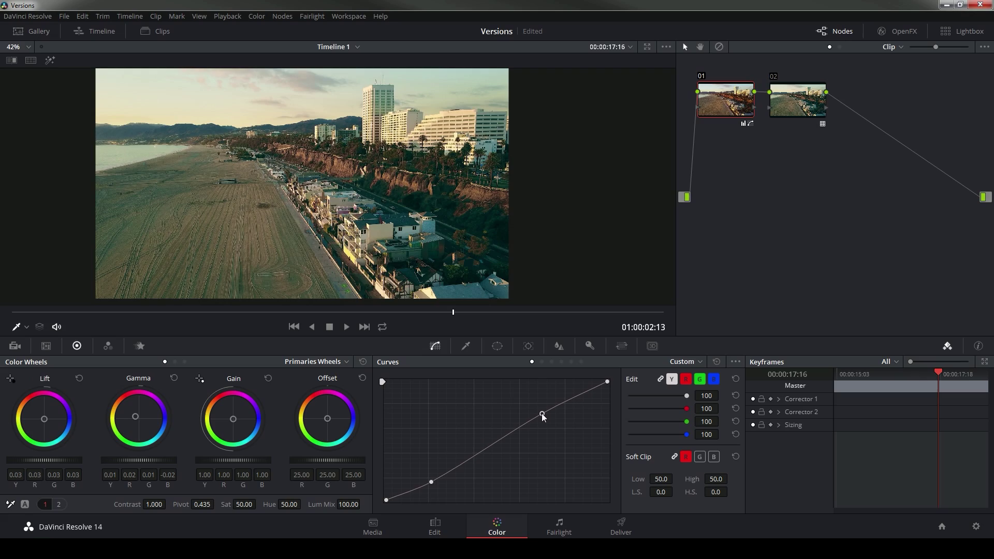
{"action": "left_click", "coordinate": [383, 327]}
{"action": "left_click", "coordinate": [346, 327]}
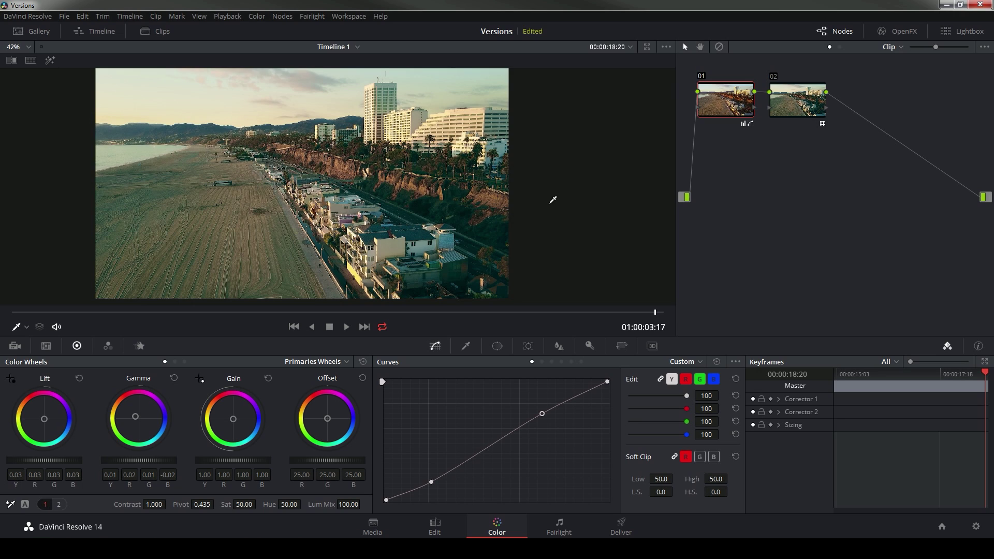
- Step through Versions 1, 2 and 3 with Ctrl+B/Ctrl+N, land on Version 4, show clips
{"action": "key", "text": "ctrl+b"}
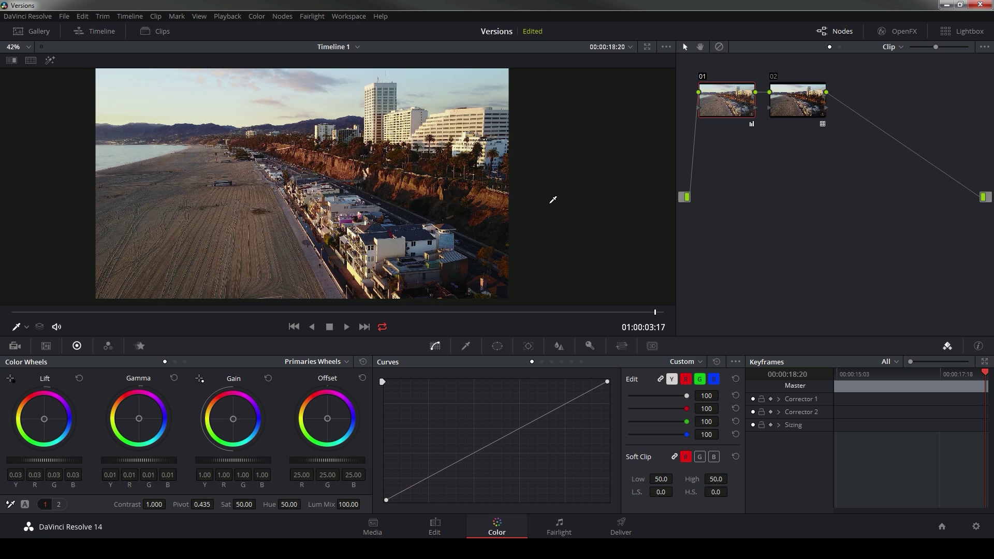
{"action": "key", "text": "ctrl+n"}
{"action": "key", "text": "ctrl+n"}
{"action": "key", "text": "ctrl+n"}
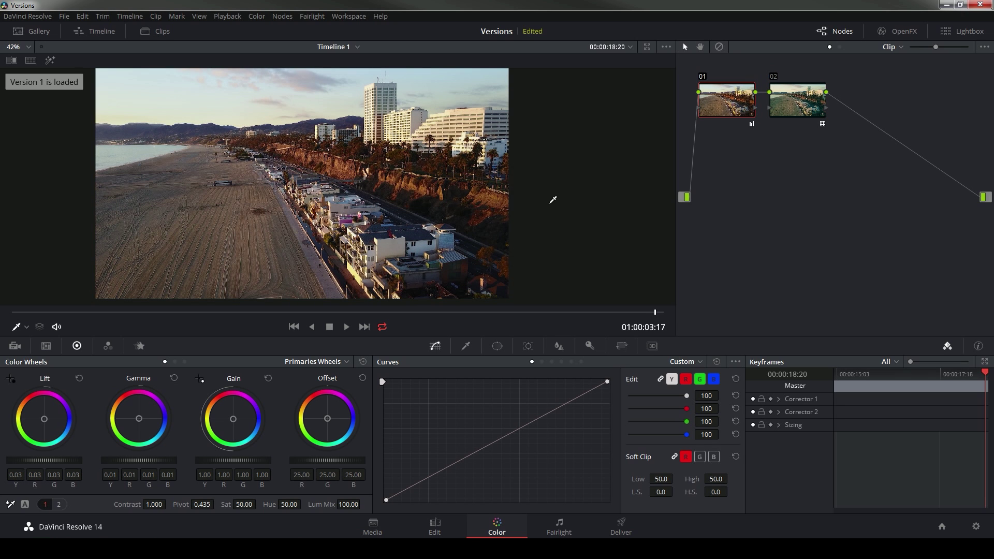
{"action": "key", "text": "ctrl+b"}
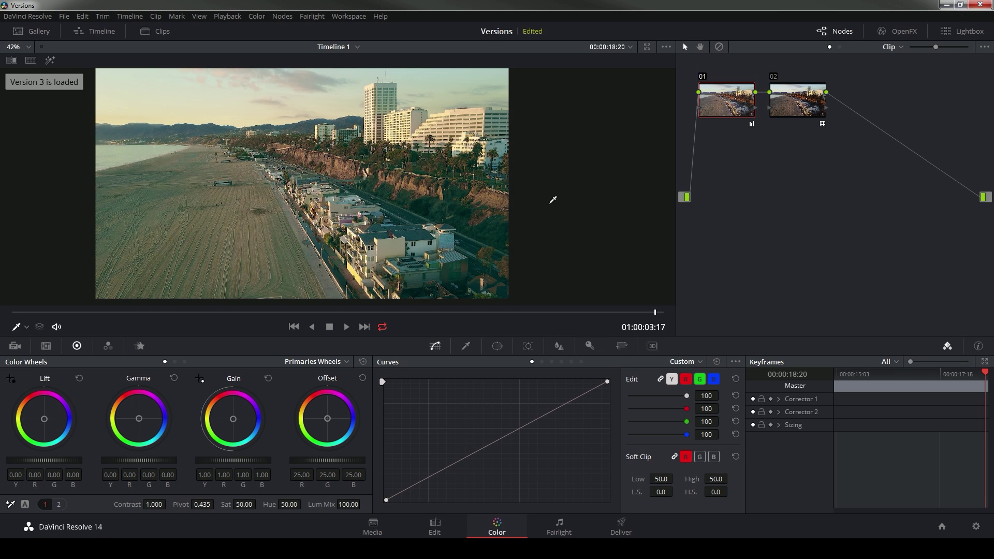
{"action": "key", "text": "ctrl+b"}
{"action": "key", "text": "ctrl+b"}
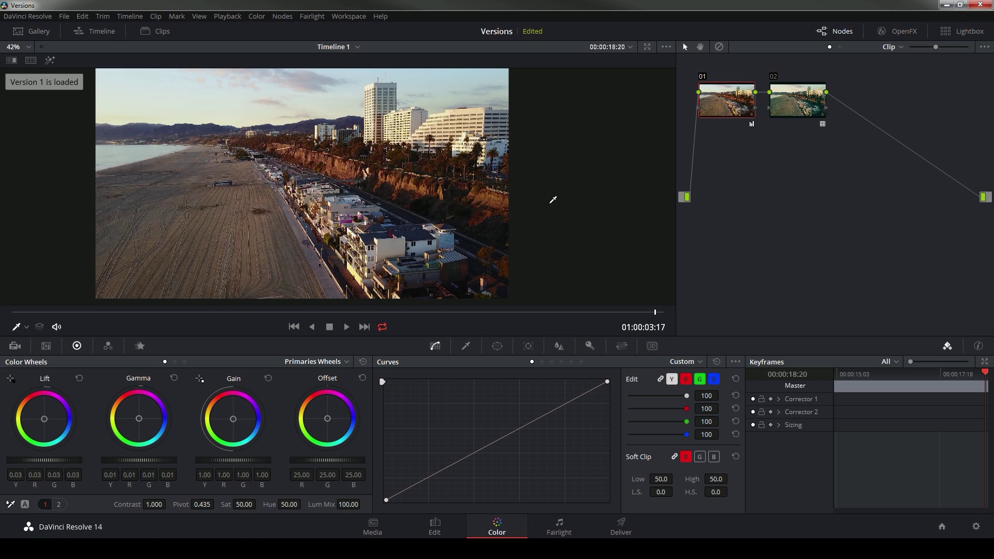
{"action": "key", "text": "ctrl+n"}
{"action": "key", "text": "ctrl+n"}
{"action": "key", "text": "ctrl+n"}
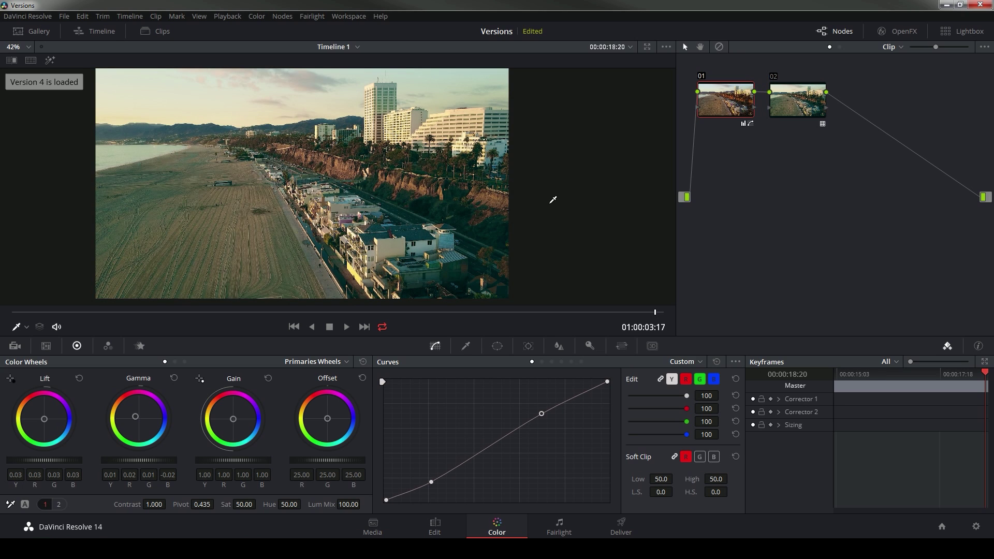
{"action": "left_click", "coordinate": [155, 31]}
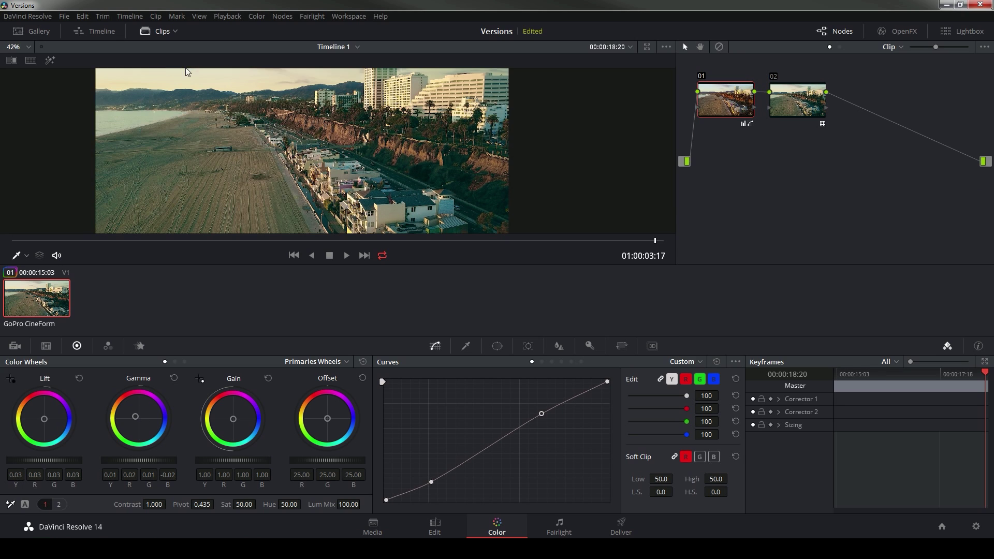
- Rename Version 4 to 'Green w/Contrast'
{"action": "right_click", "coordinate": [38, 292]}
{"action": "mouse_move", "coordinate": [137, 50]}
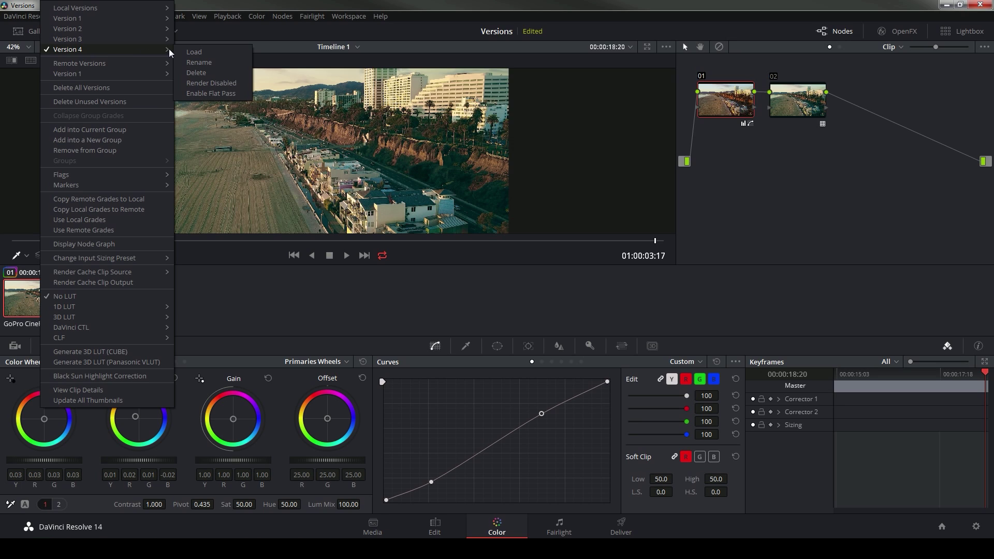
{"action": "left_click", "coordinate": [198, 64]}
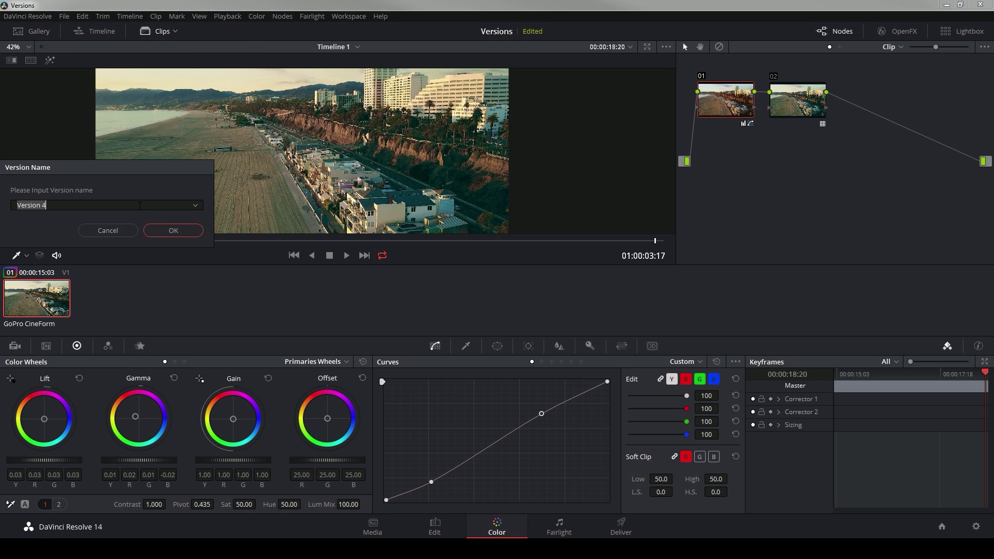
{"action": "type", "text": "Green w/Contrast"}
{"action": "key", "text": "Return"}
- Rename Version 1 to 'Standard'
{"action": "right_click", "coordinate": [39, 298]}
{"action": "mouse_move", "coordinate": [149, 19]}
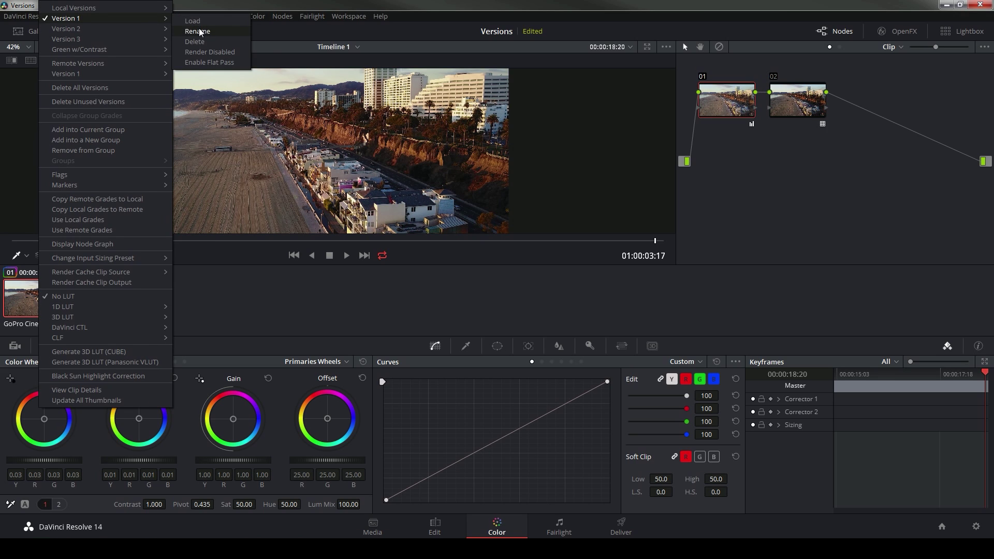
{"action": "left_click", "coordinate": [199, 31]}
{"action": "type", "text": "Standard"}
{"action": "key", "text": "Return"}
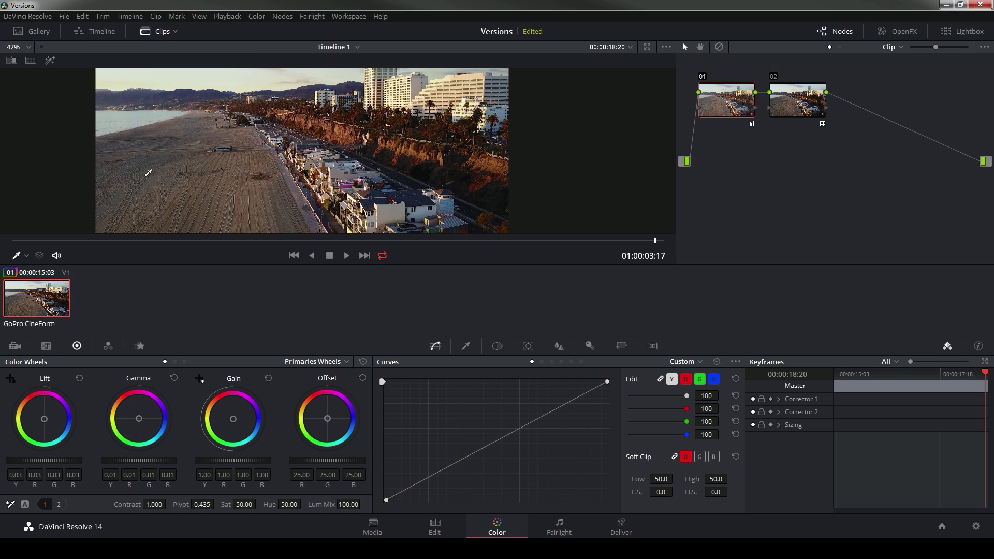
- Name another version 'The Baby's Diaper', then cycle through the renamed versions with Ctrl+N
{"action": "key", "text": "ctrl+y"}
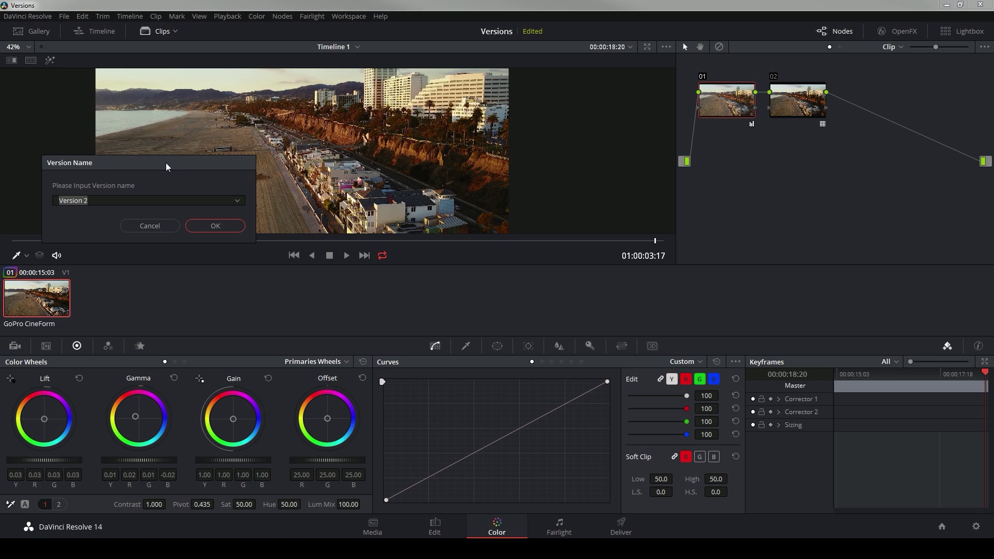
{"action": "type", "text": "The Bab"}
{"action": "type", "text": "y's Diape"}
{"action": "type", "text": "r"}
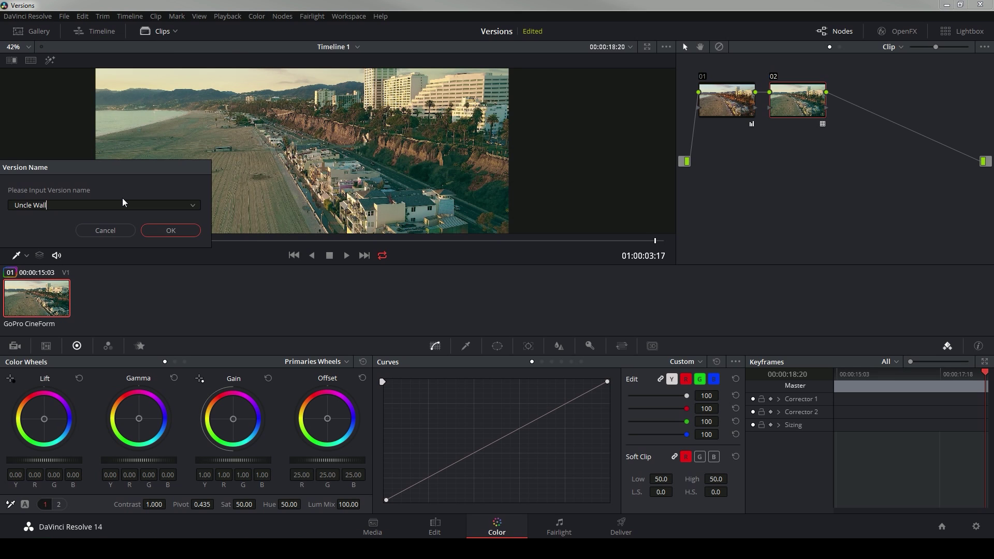
{"action": "type", "text": "y"}
{"action": "key", "text": "Return"}
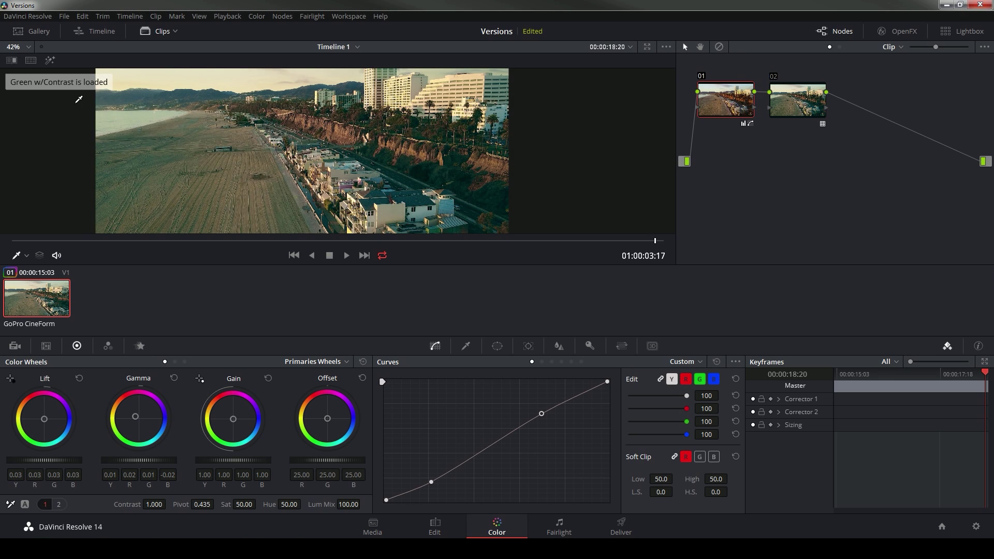
{"action": "key", "text": "ctrl+n"}
{"action": "key", "text": "ctrl+n"}
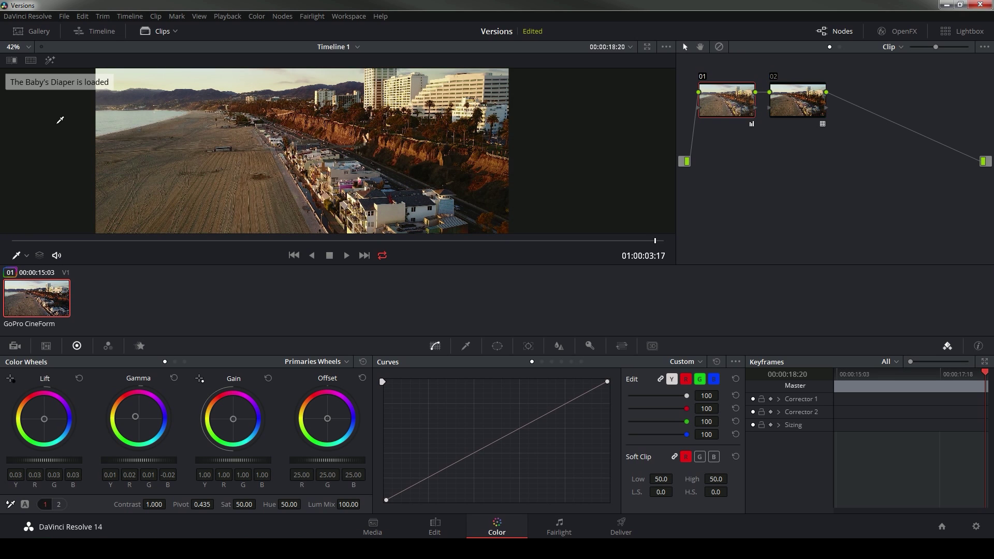
{"action": "key", "text": "ctrl+n"}
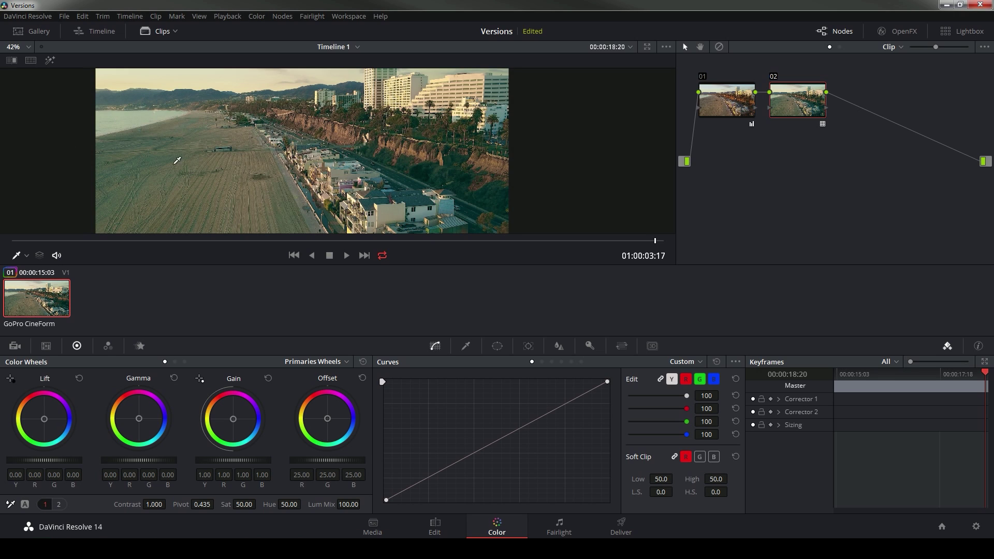
- Hide the clip thumbnails and step with Ctrl+N through Uncle Wally and Green w/Contrast
{"action": "left_click", "coordinate": [150, 31]}
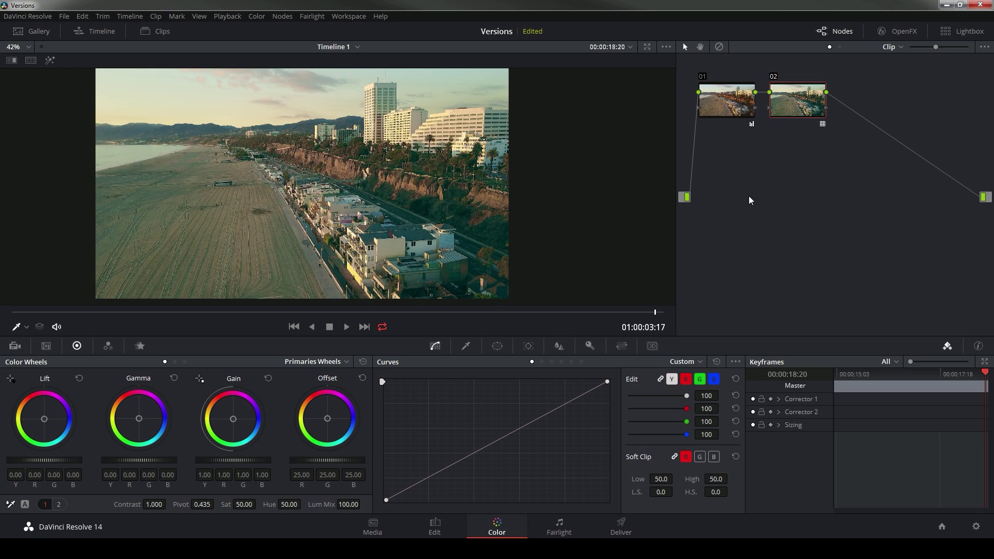
{"action": "key", "text": "ctrl+n"}
{"action": "key", "text": "ctrl+n"}
{"action": "key", "text": "ctrl+n"}
{"action": "key", "text": "ctrl+n"}
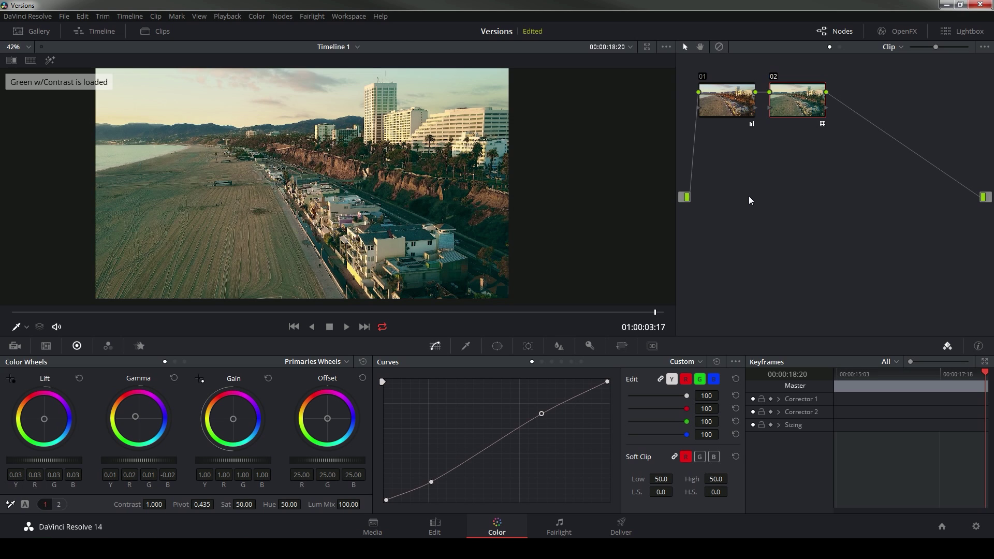
{"action": "key", "text": "ctrl+n"}
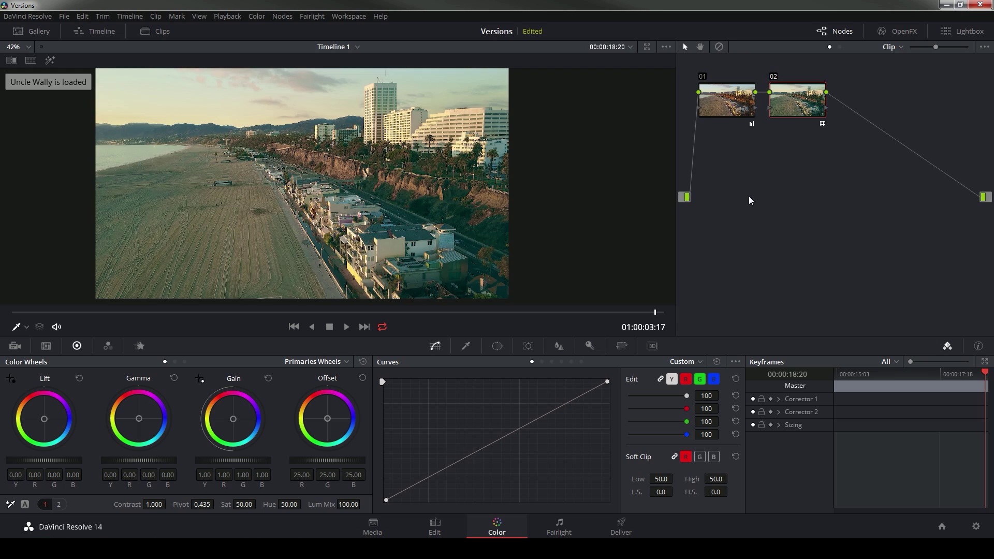